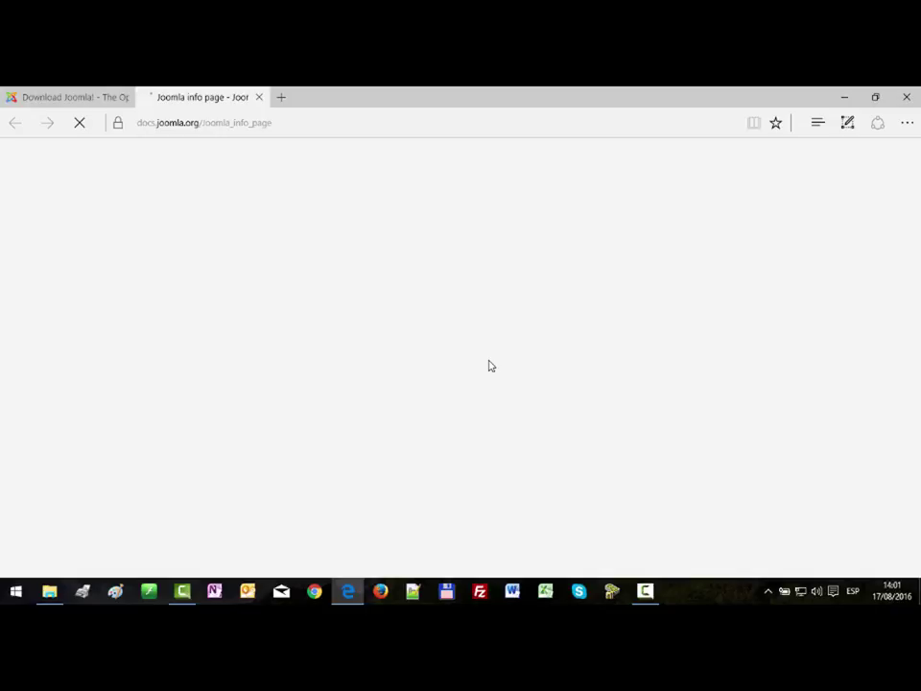
Step: Open the ru-RU Russian Joomla! info page from the available language pages in a new tab and look through its sections
{"action": "scroll", "coordinate": [245, 337], "scroll_direction": "down", "scroll_amount": 4}
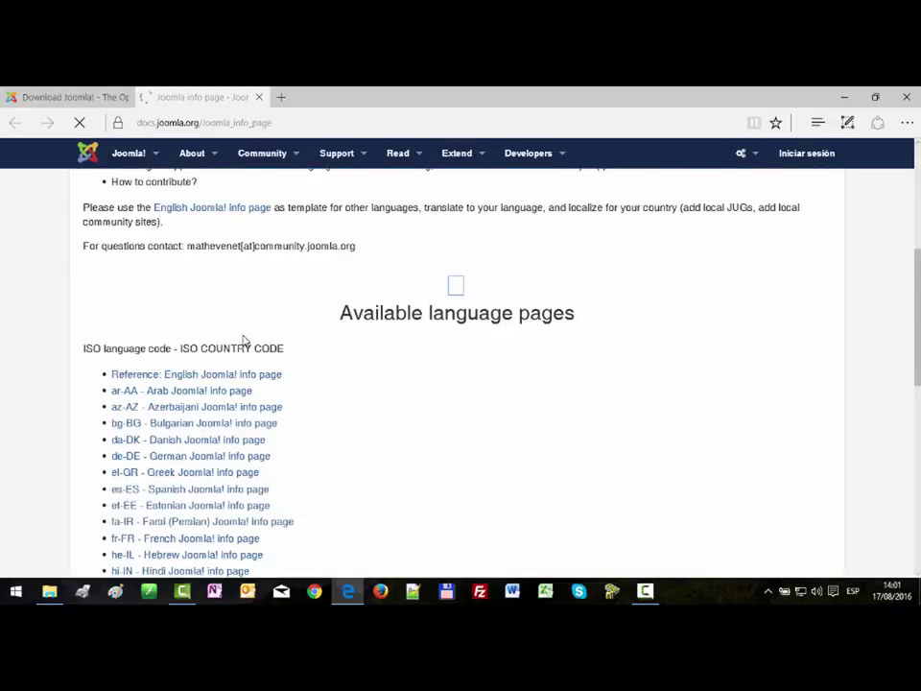
{"action": "scroll", "coordinate": [235, 354], "scroll_direction": "down", "scroll_amount": 3}
{"action": "scroll", "coordinate": [174, 429], "scroll_direction": "down", "scroll_amount": 5}
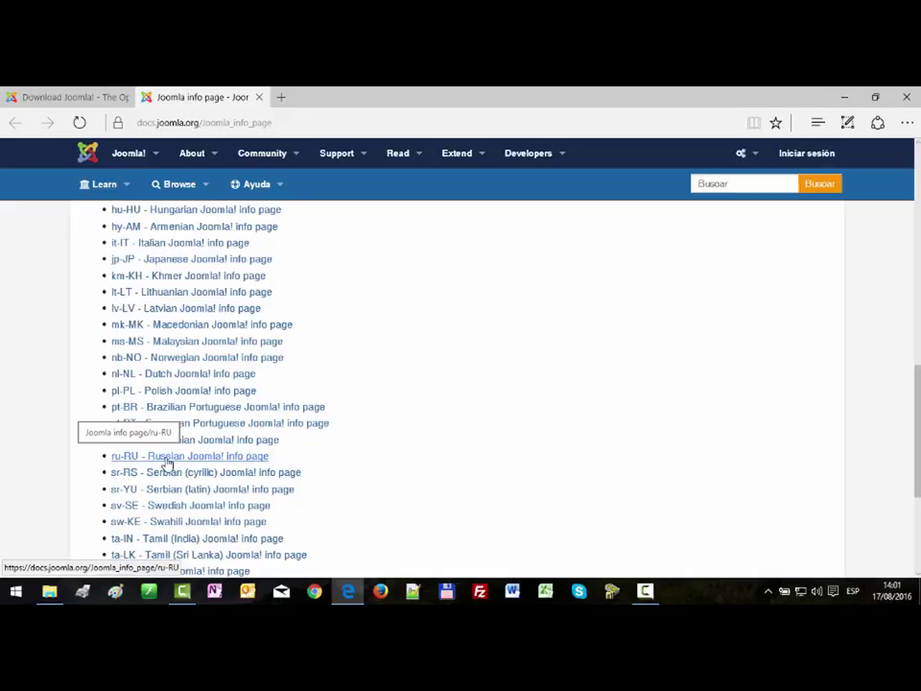
{"action": "right_click", "coordinate": [166, 458]}
{"action": "left_click", "coordinate": [197, 322]}
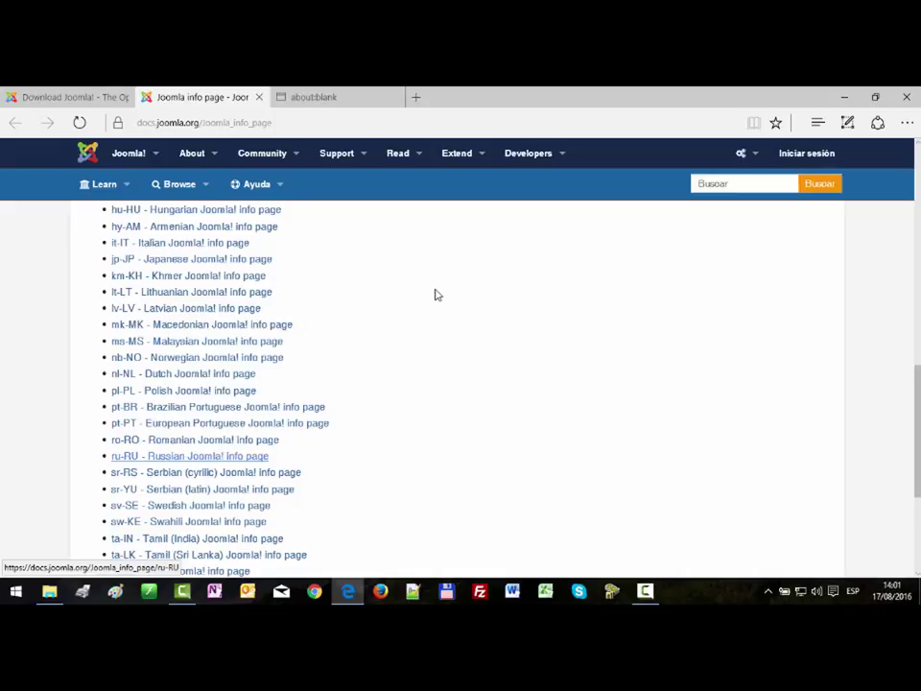
{"action": "left_click", "coordinate": [358, 103]}
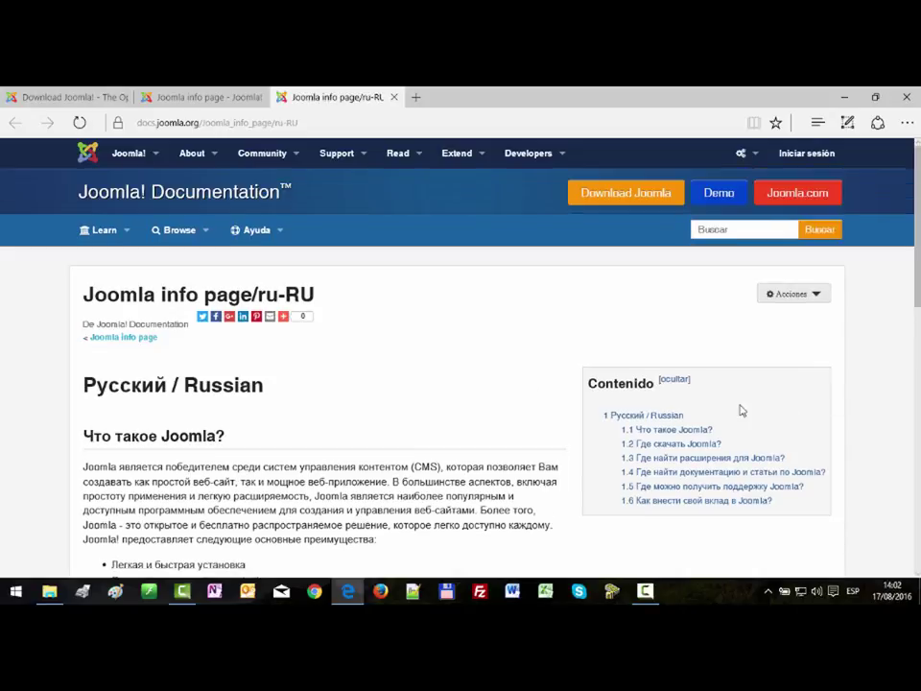
{"action": "scroll", "coordinate": [759, 382], "scroll_direction": "down", "scroll_amount": 3}
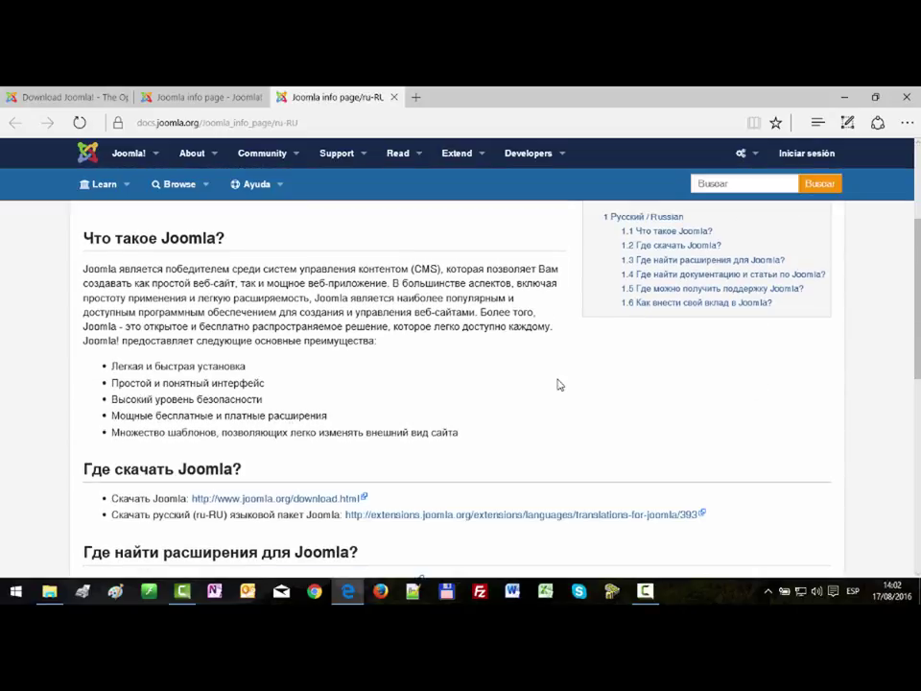
{"action": "scroll", "coordinate": [274, 302], "scroll_direction": "down", "scroll_amount": 4}
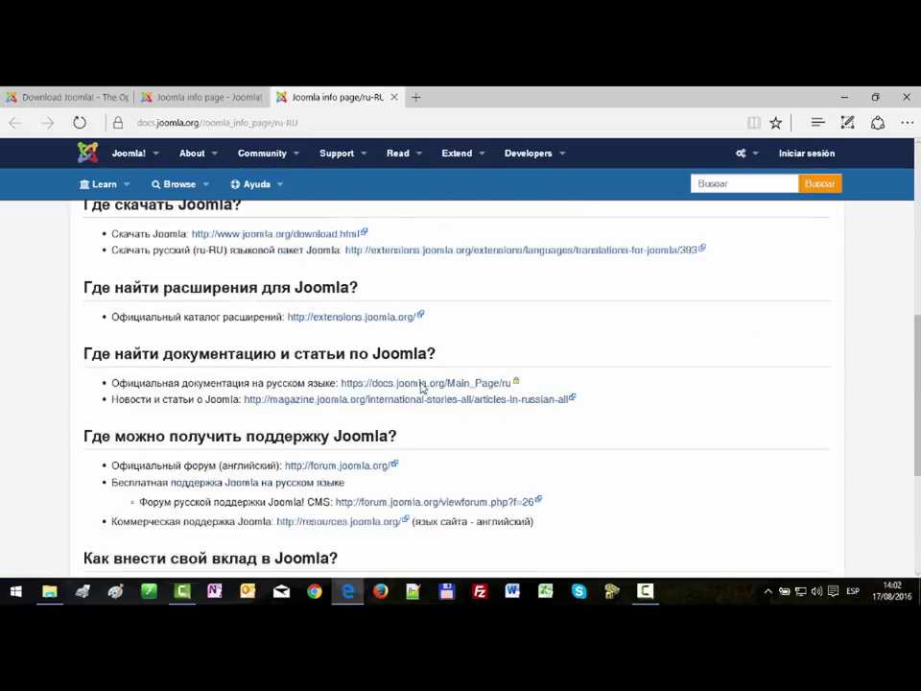
{"action": "scroll", "coordinate": [418, 382], "scroll_direction": "up", "scroll_amount": 6}
{"action": "scroll", "coordinate": [418, 381], "scroll_direction": "up", "scroll_amount": 2}
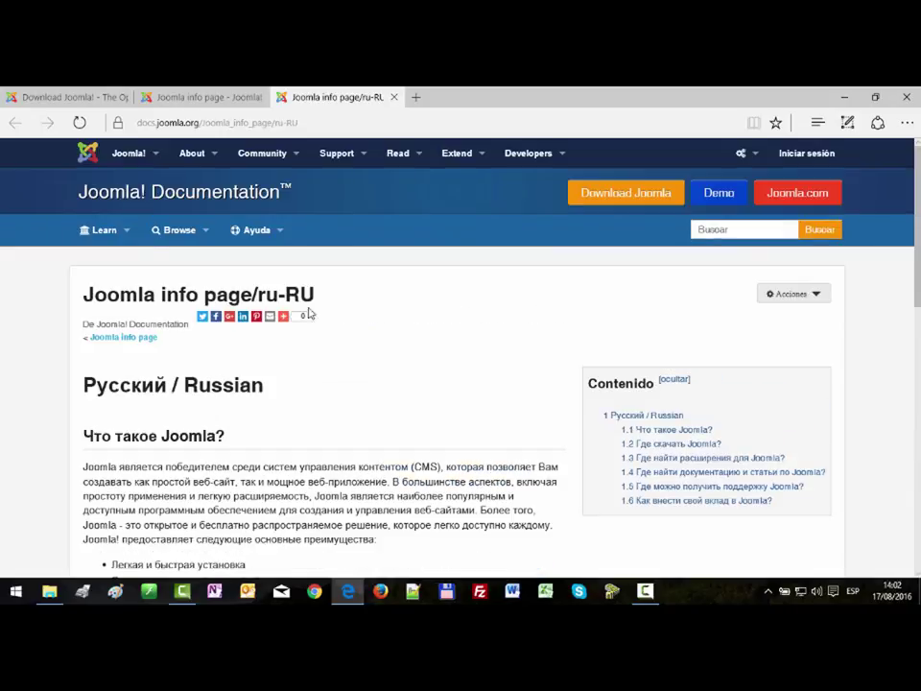
Step: Download the Joomla! 3.6.2 English (UK) Full Package from the Joomla download page and check for the zip in the Descargas folder
{"action": "left_click", "coordinate": [75, 98]}
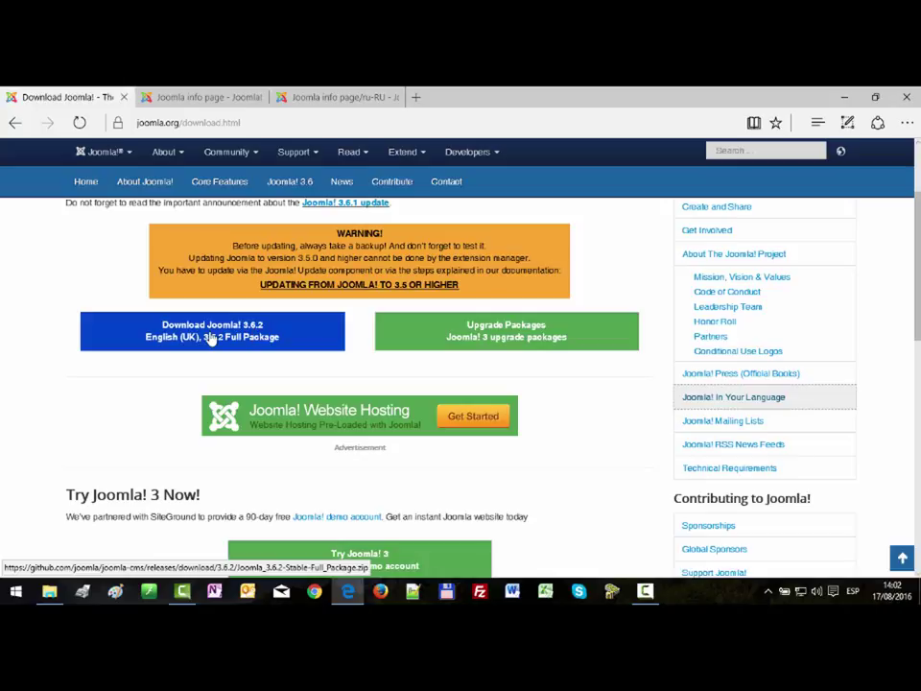
{"action": "left_click", "coordinate": [268, 345]}
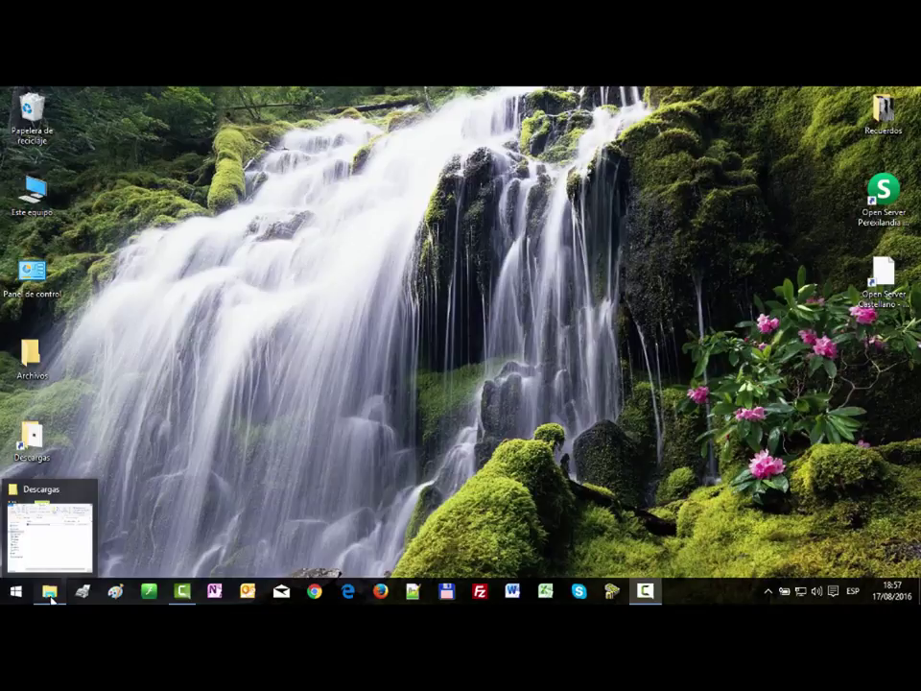
{"action": "left_click", "coordinate": [51, 592]}
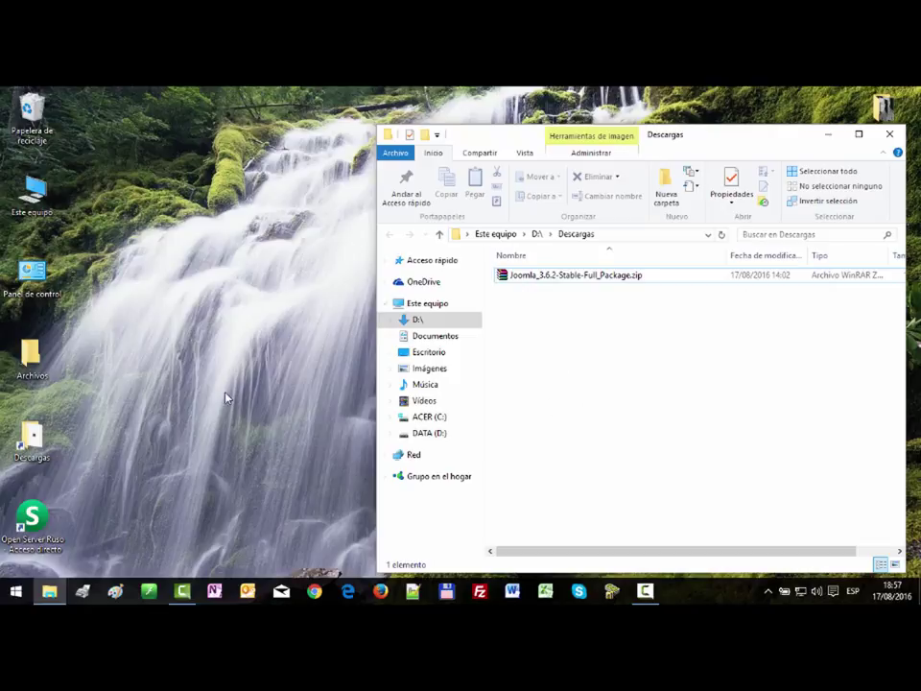
{"action": "left_click", "coordinate": [827, 135]}
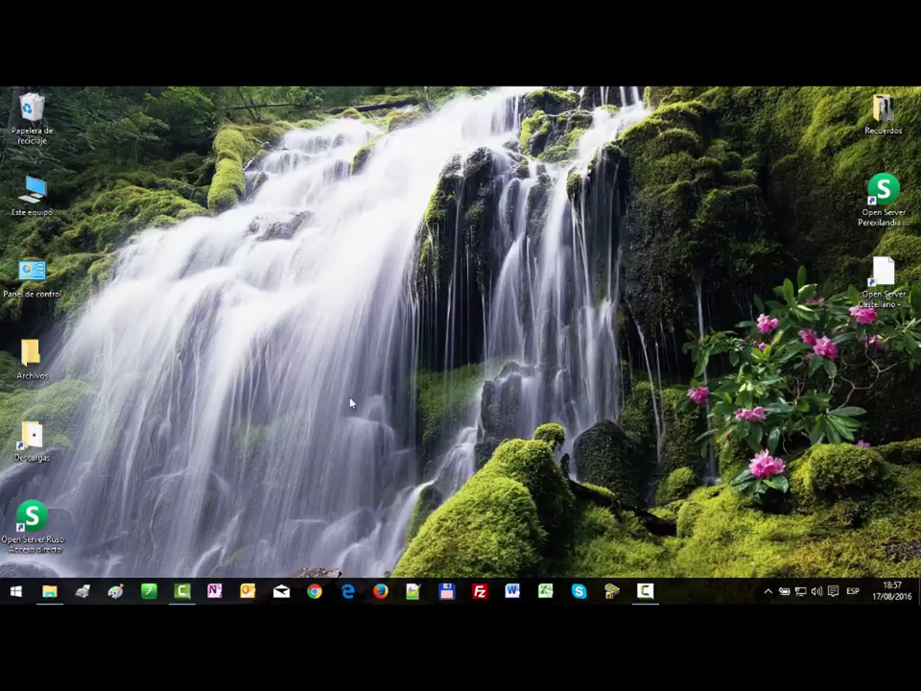
Step: Launch Open Server with its Russian desktop shortcut and start the local server
{"action": "left_click", "coordinate": [30, 521]}
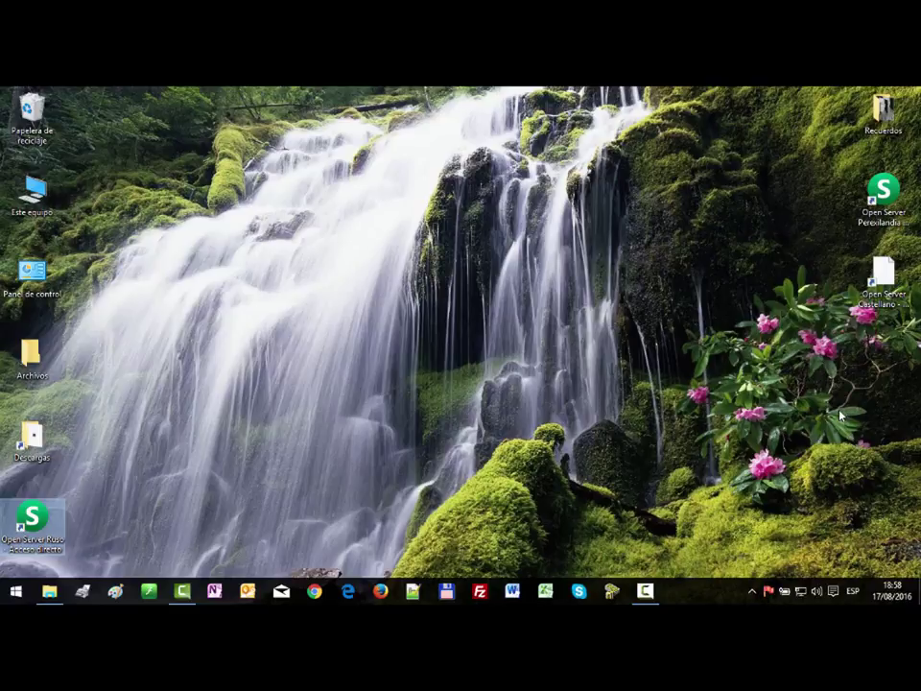
{"action": "left_click", "coordinate": [768, 592]}
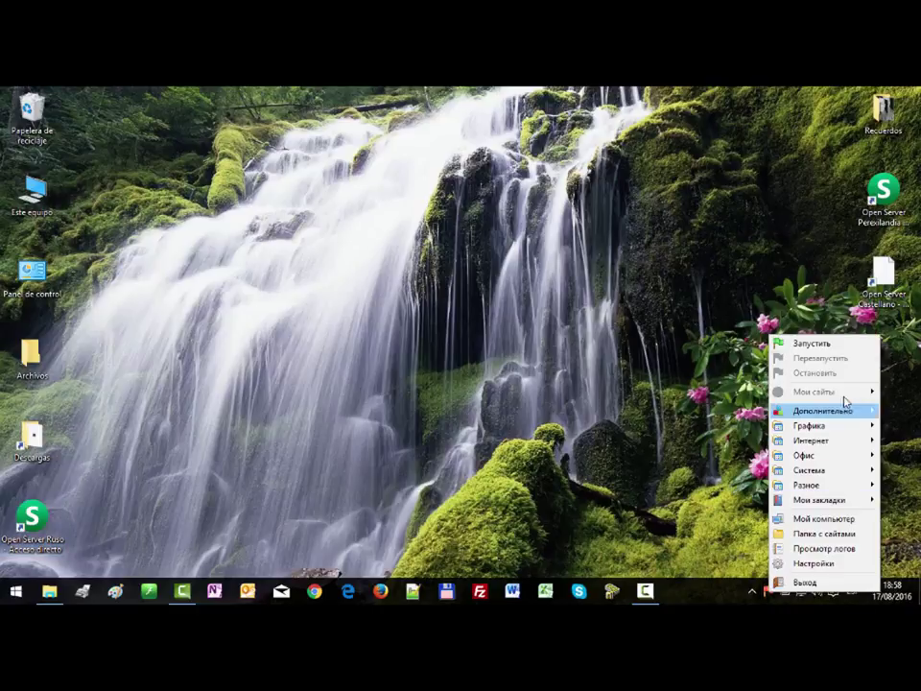
{"action": "left_click", "coordinate": [818, 351]}
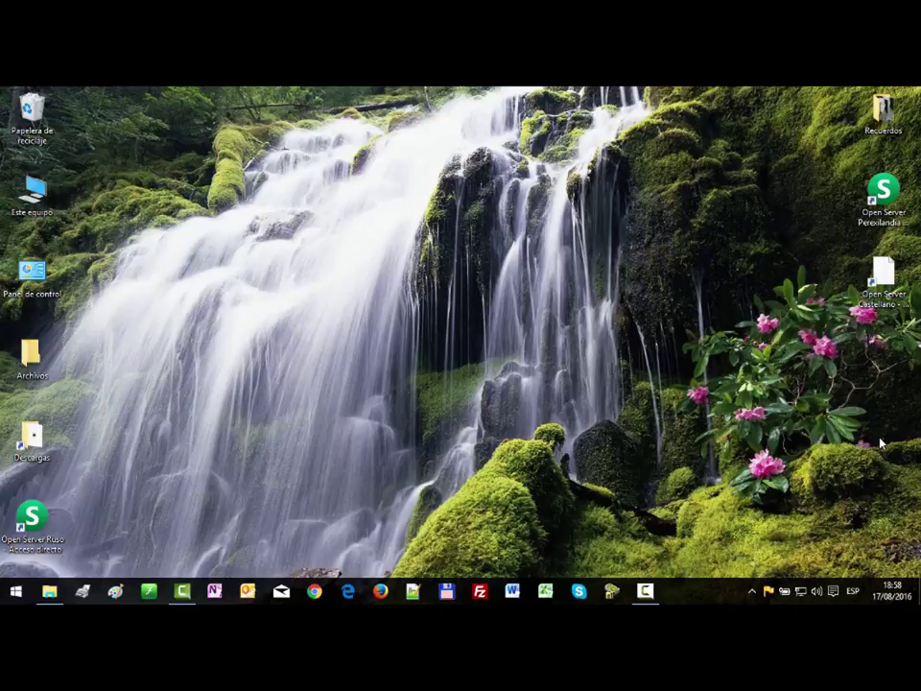
Step: Open the localhost site from Open Server's list of sites, dismiss the default browser notice, and minimize the browser after viewing the page
{"action": "left_click", "coordinate": [767, 593]}
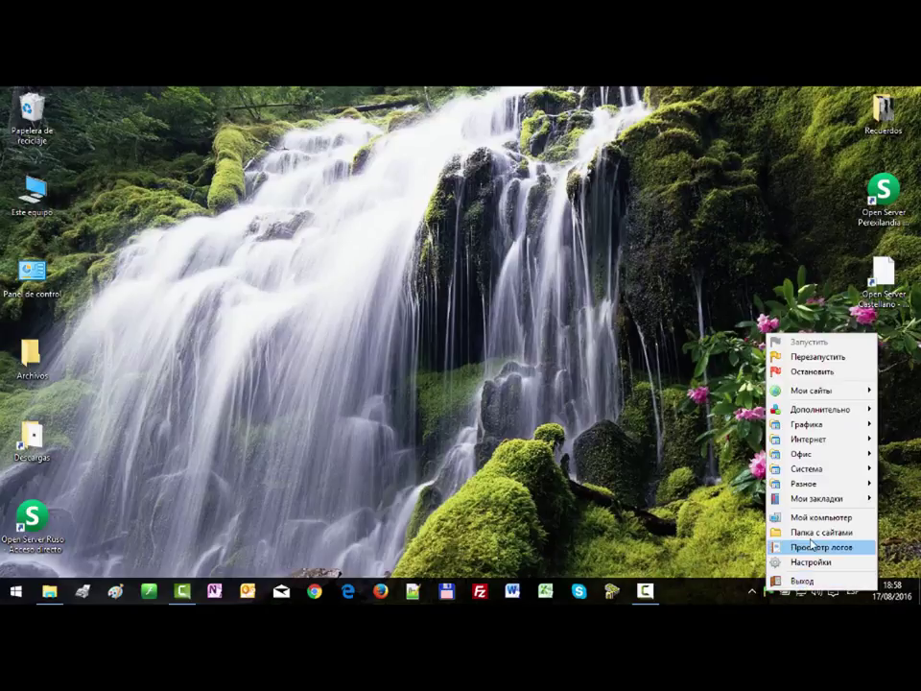
{"action": "mouse_move", "coordinate": [822, 392]}
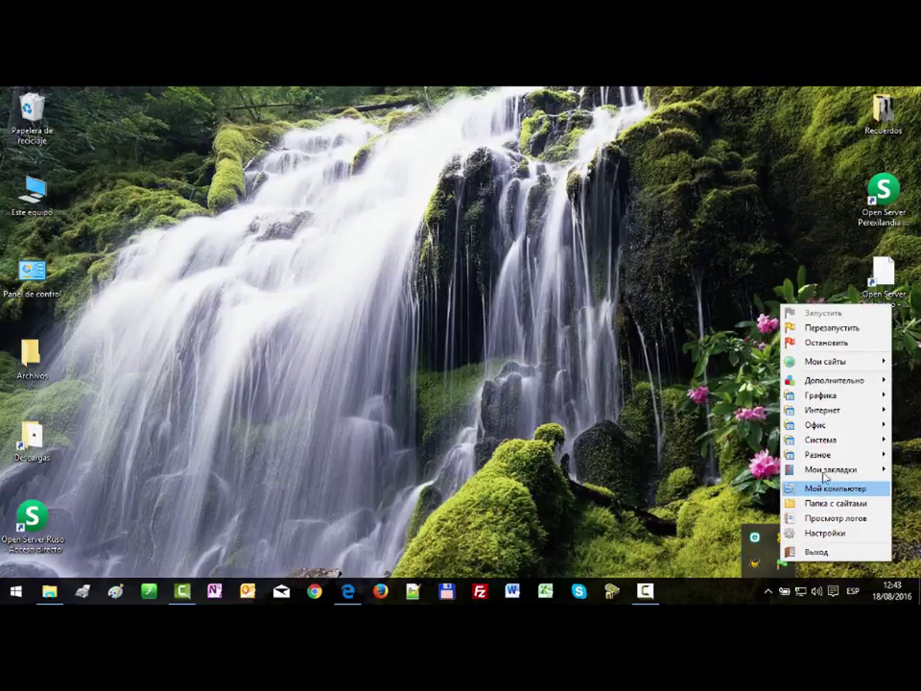
{"action": "mouse_move", "coordinate": [822, 444]}
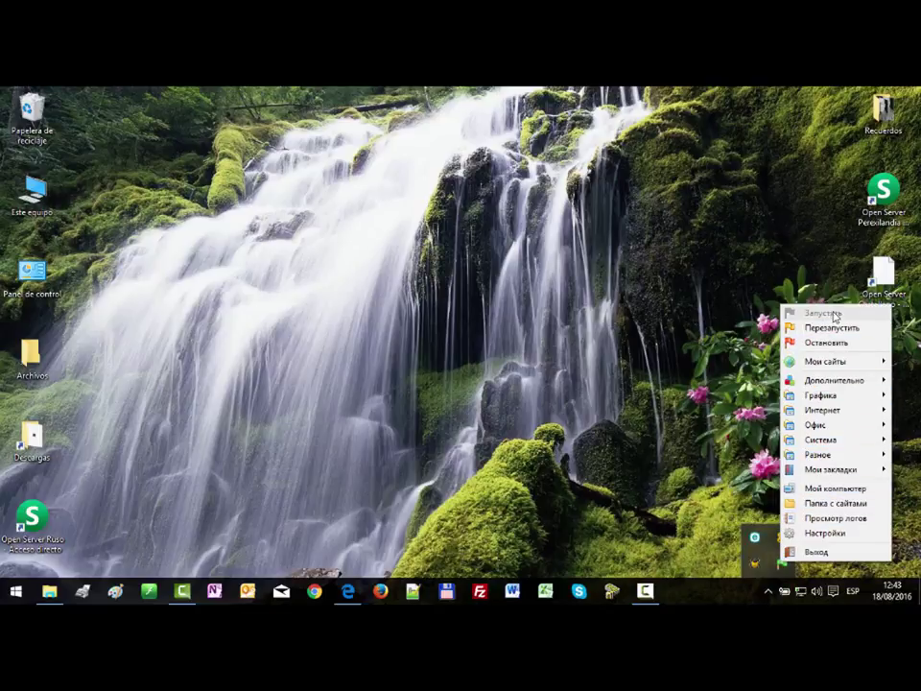
{"action": "mouse_move", "coordinate": [835, 363]}
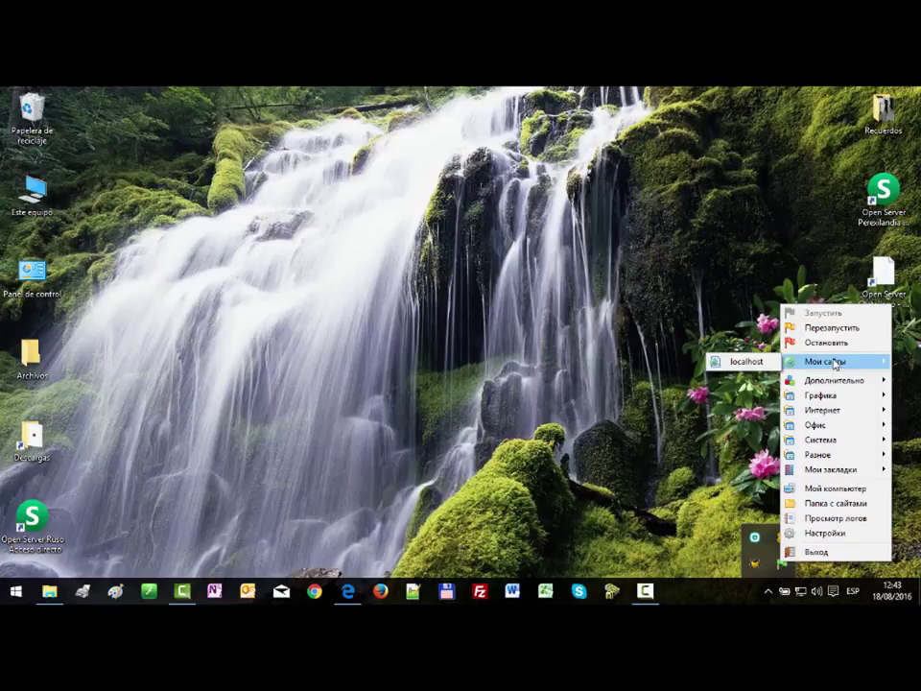
{"action": "left_click", "coordinate": [739, 364]}
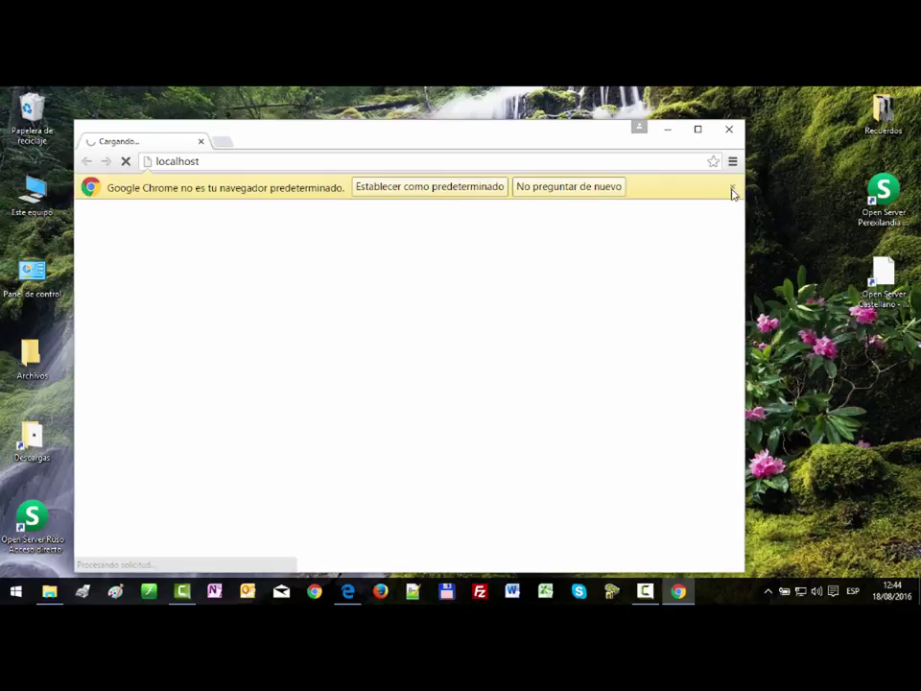
{"action": "left_click", "coordinate": [729, 188]}
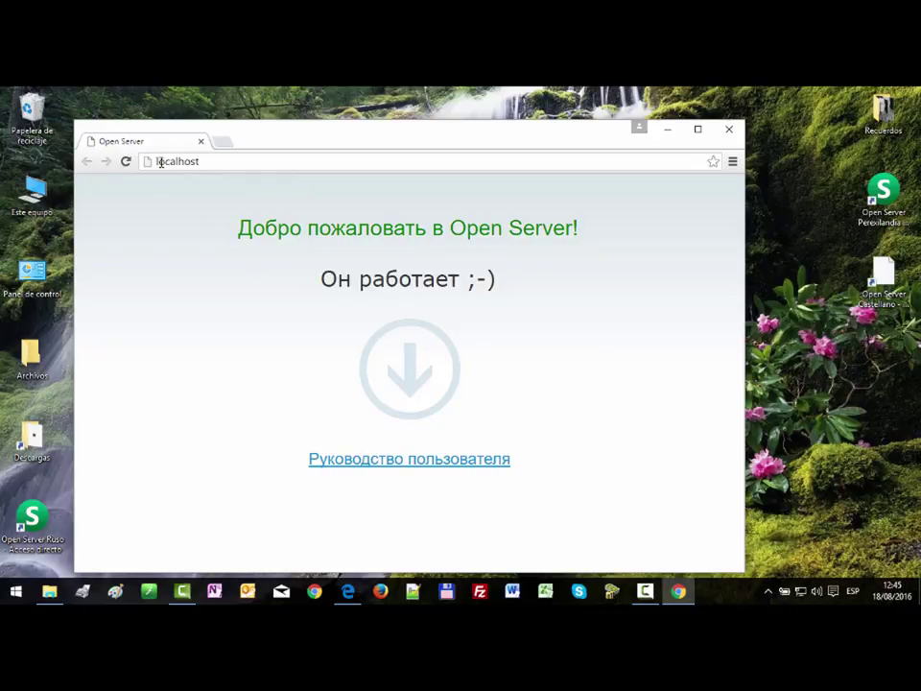
{"action": "left_click", "coordinate": [200, 161]}
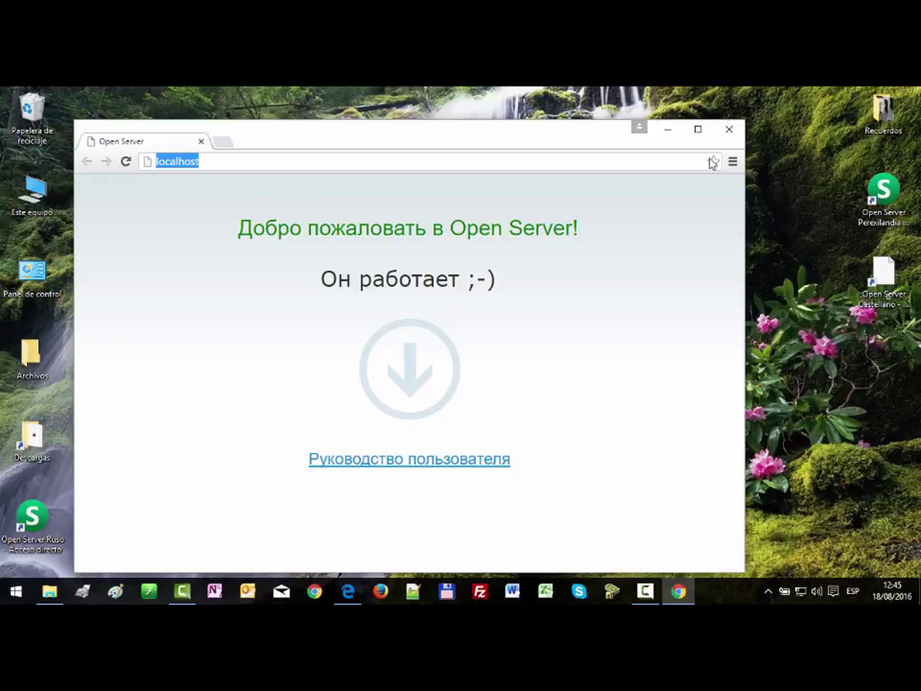
{"action": "left_click", "coordinate": [667, 130]}
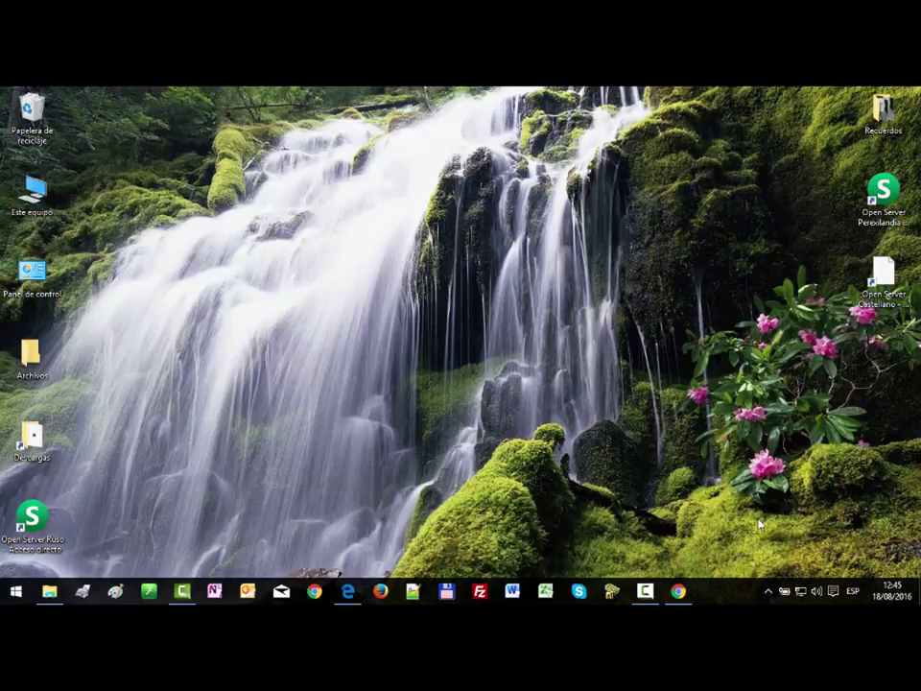
Step: Open Open Server's sites folder and view the contents of its localhost folder
{"action": "left_click", "coordinate": [769, 593]}
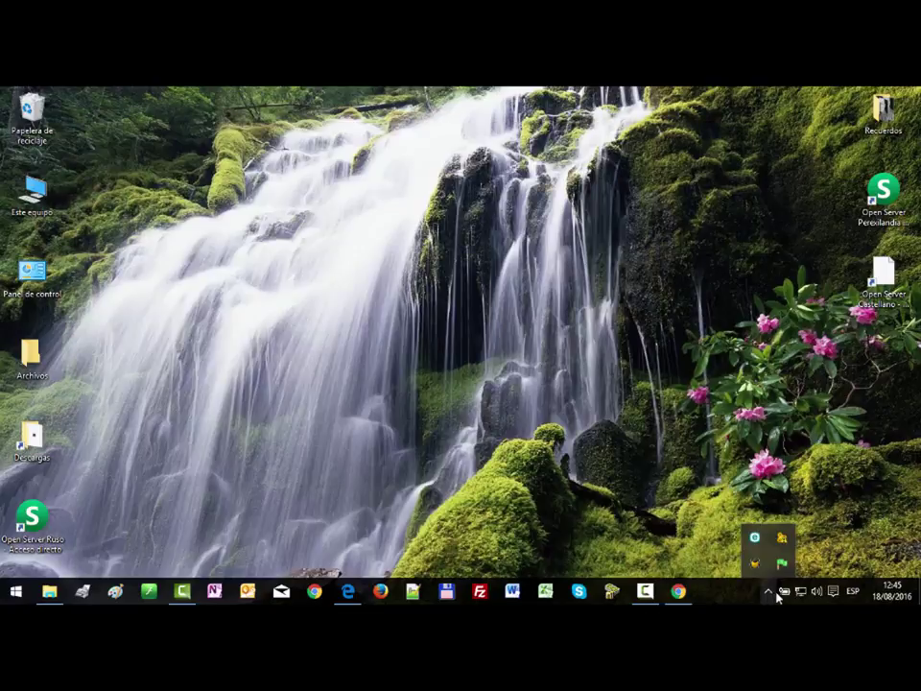
{"action": "left_click", "coordinate": [781, 562]}
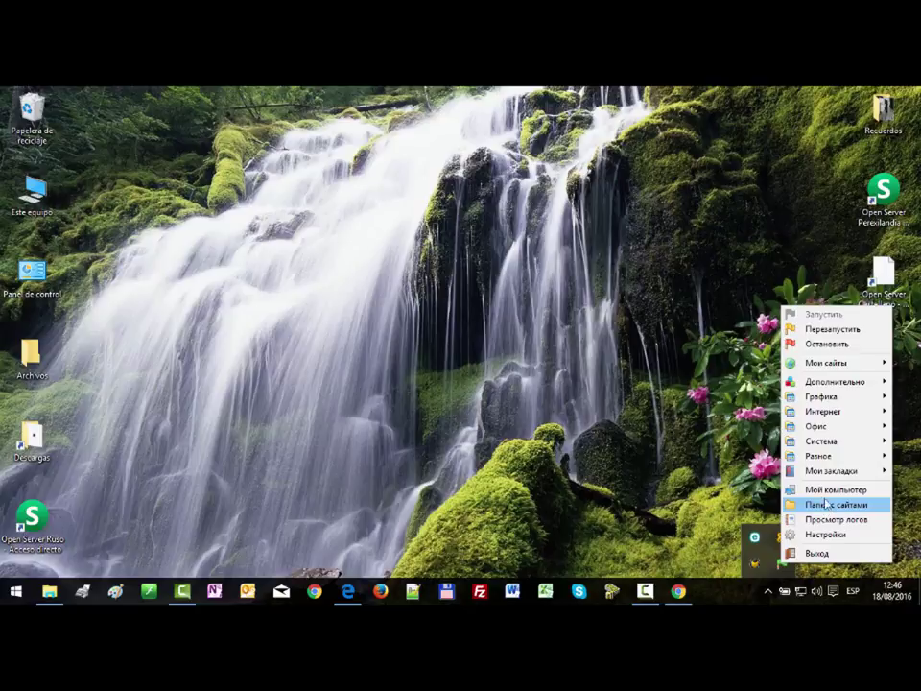
{"action": "left_click", "coordinate": [819, 507]}
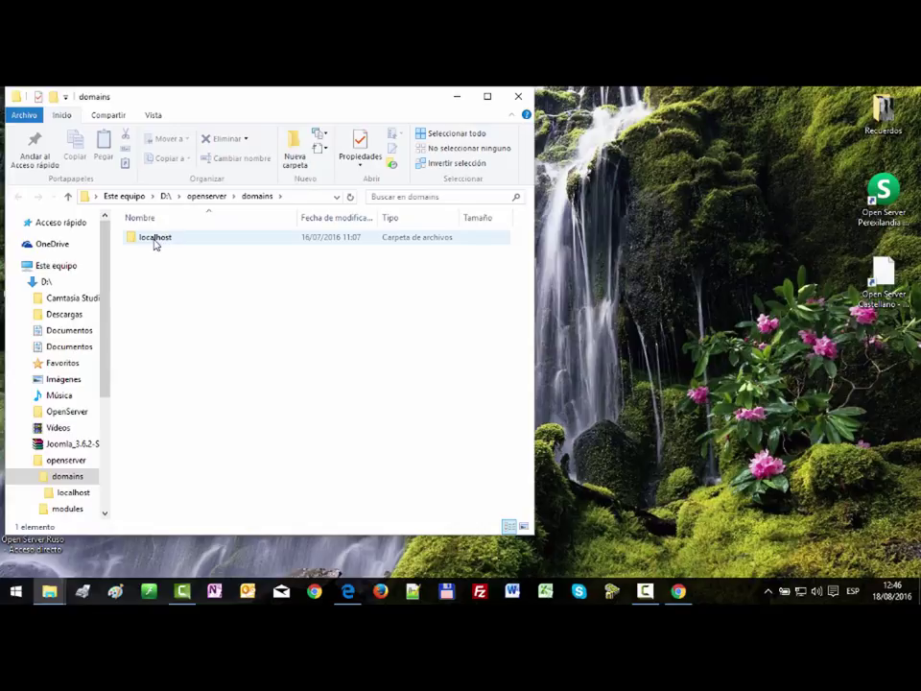
{"action": "left_click", "coordinate": [154, 243]}
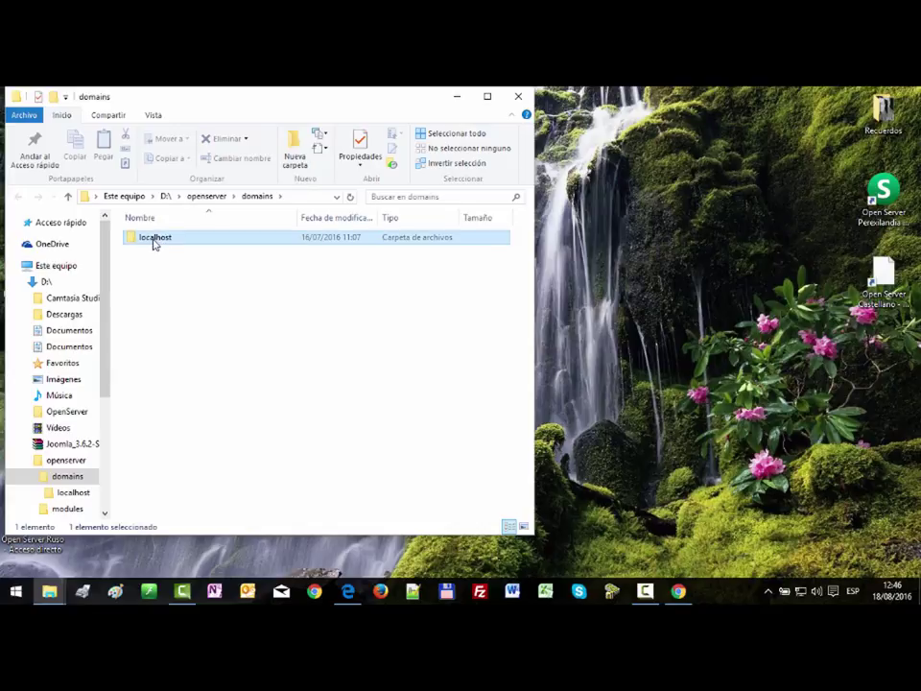
{"action": "key", "text": "Return"}
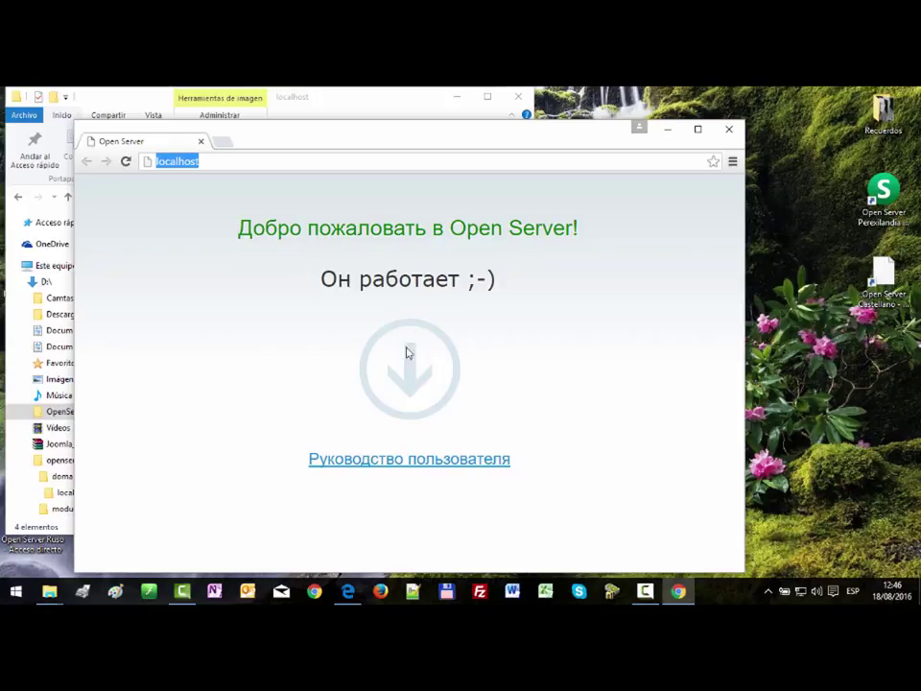
Step: Compare the files in the localhost folder with the localhost page in the browser, and minimize both windows
{"action": "left_click", "coordinate": [668, 128]}
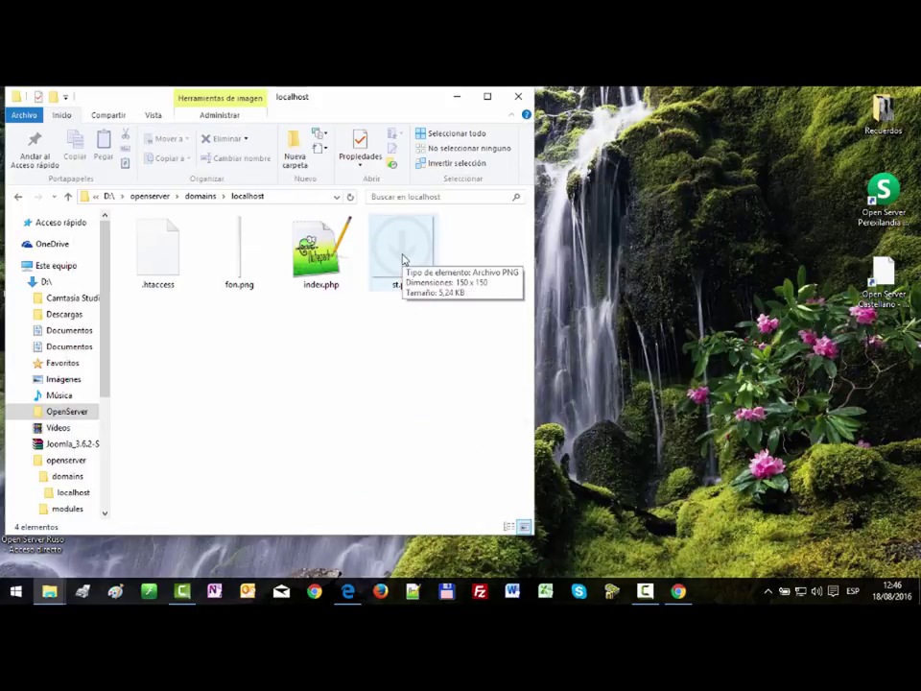
{"action": "left_click", "coordinate": [680, 593]}
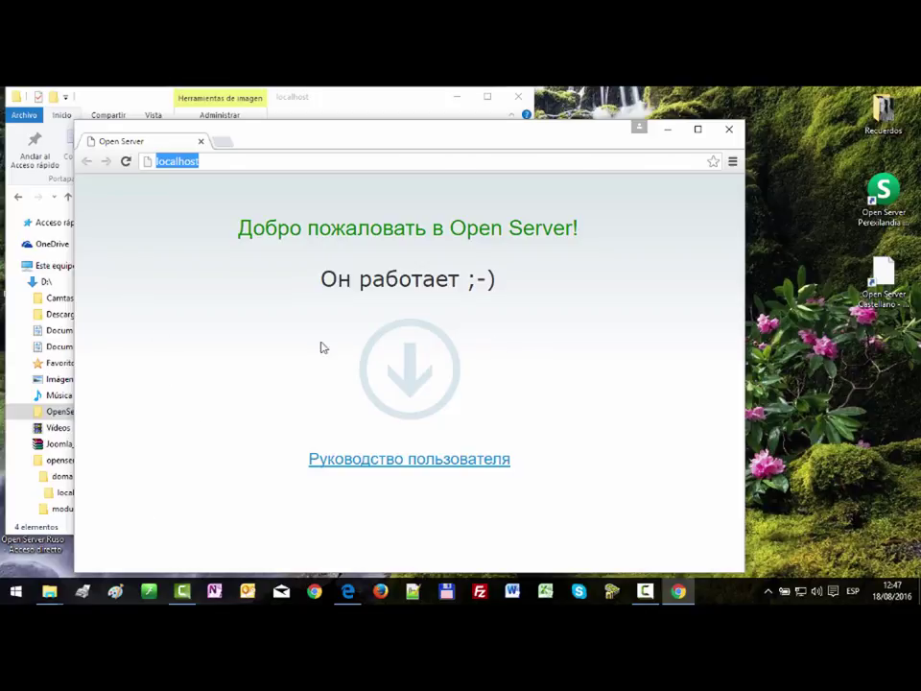
{"action": "left_click", "coordinate": [669, 131]}
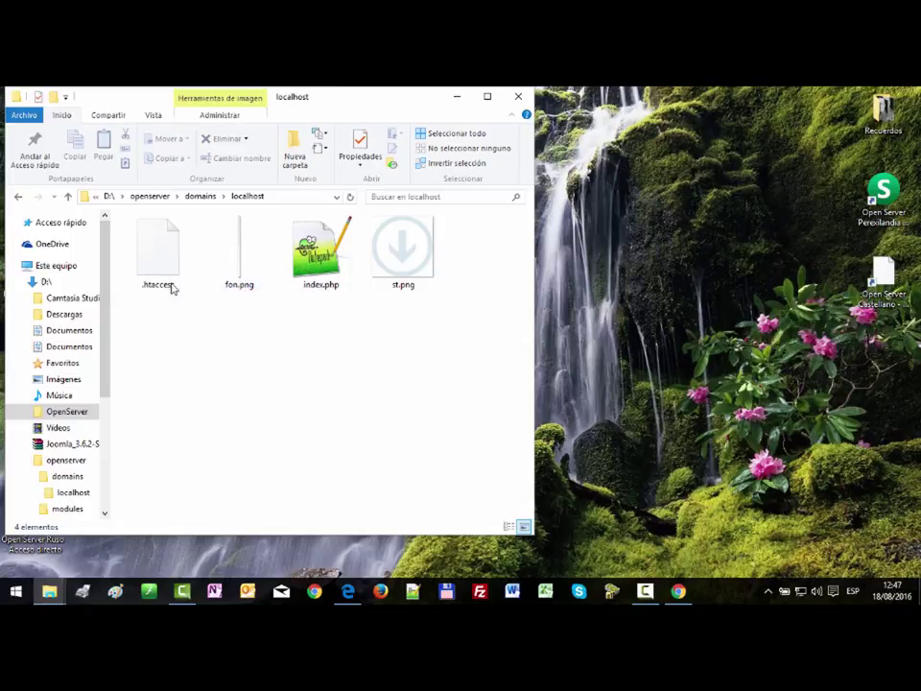
{"action": "left_click", "coordinate": [457, 96]}
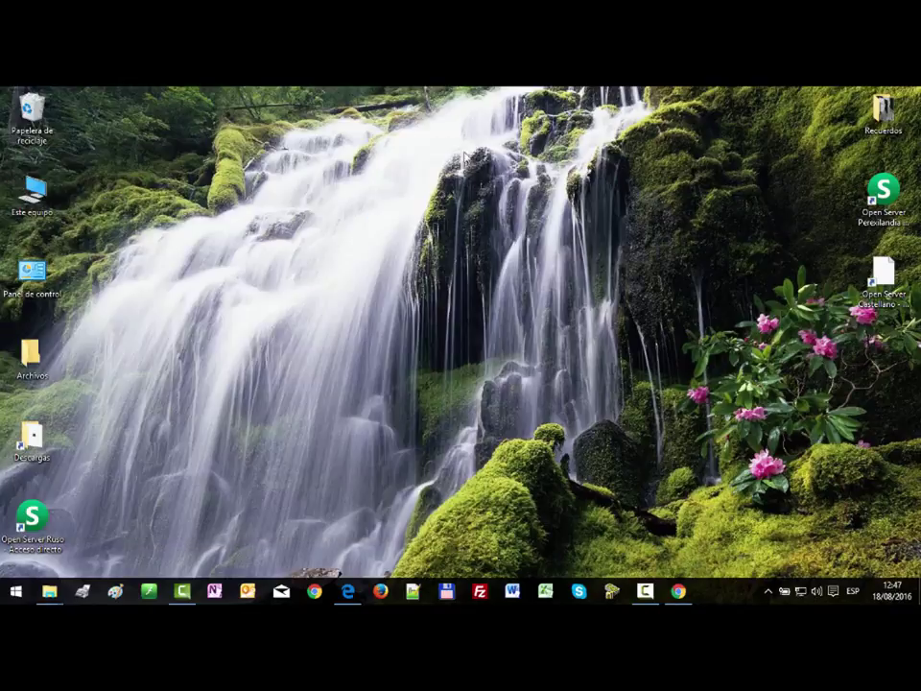
Step: Check Open Server's list of sites against the contents of the domains folder, and close the folder window
{"action": "left_click", "coordinate": [772, 595]}
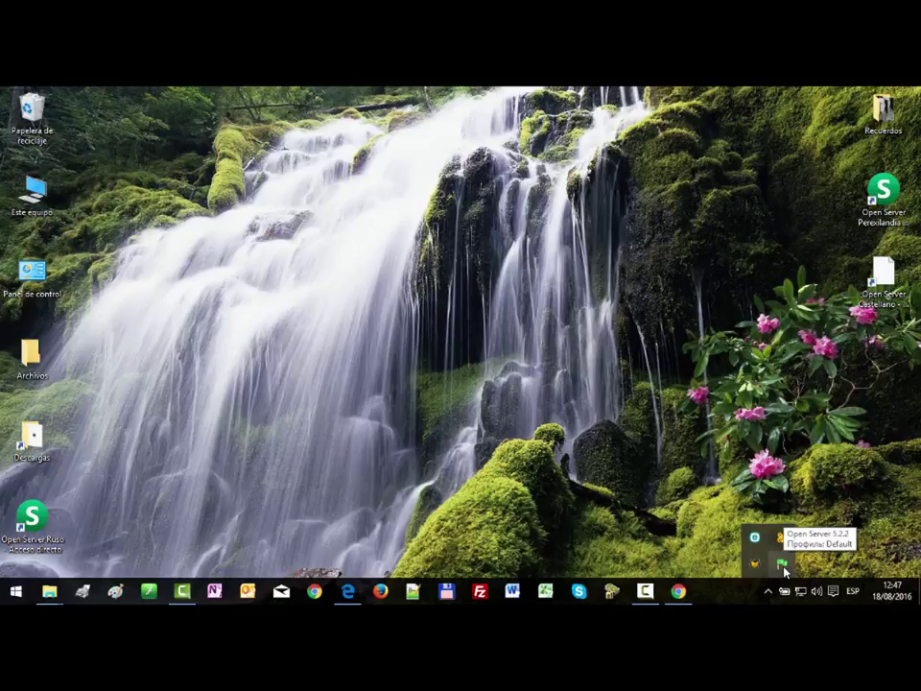
{"action": "left_click", "coordinate": [785, 571]}
{"action": "mouse_move", "coordinate": [816, 370]}
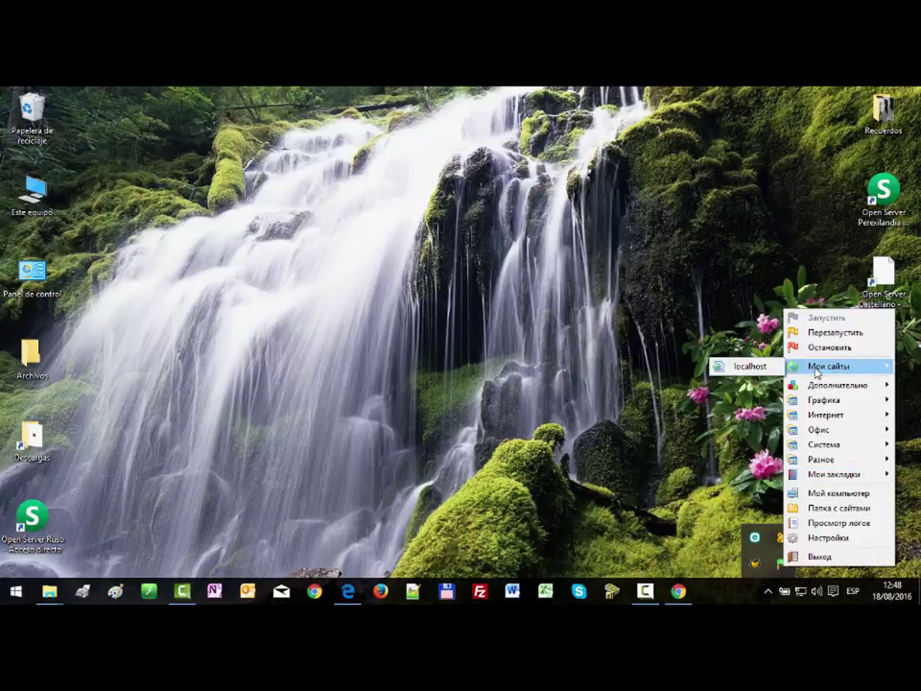
{"action": "left_click", "coordinate": [827, 514]}
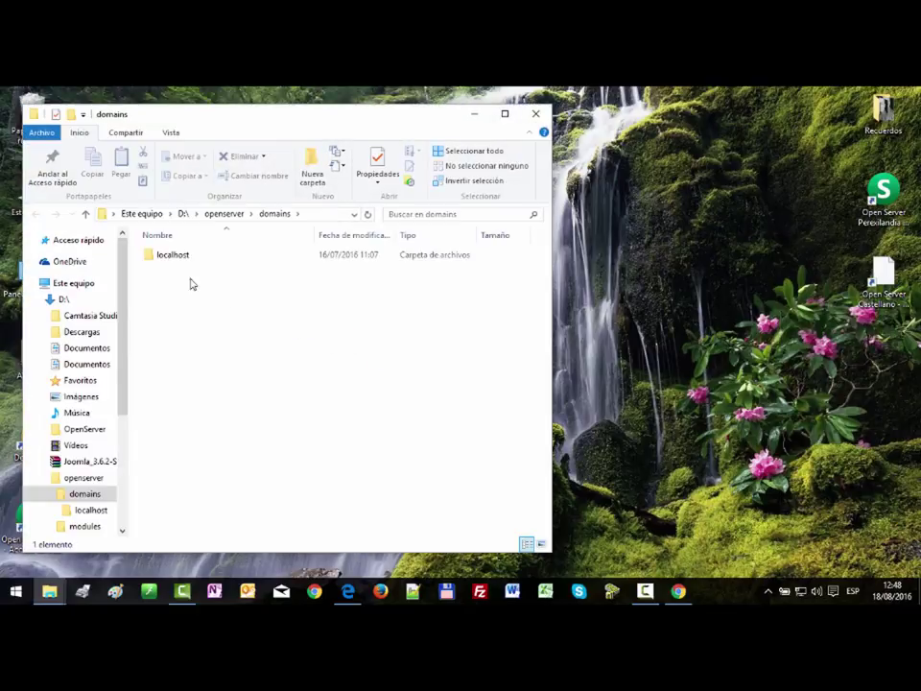
{"action": "left_click", "coordinate": [535, 117]}
Step: Check Open Server's menu and review the localhost folder alongside the localhost welcome page, leaving both windows minimized
{"action": "left_click", "coordinate": [767, 591]}
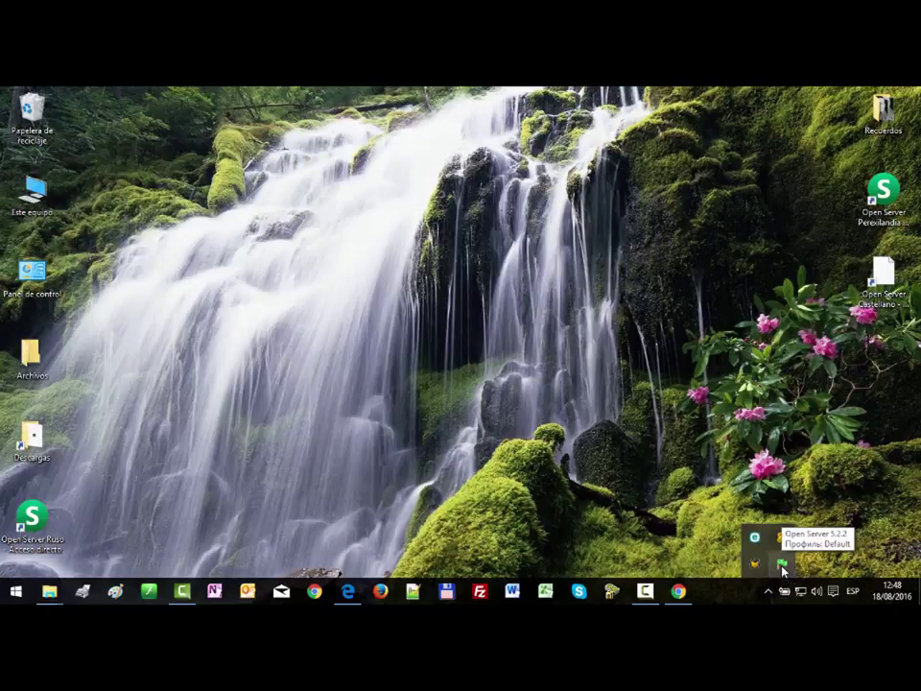
{"action": "left_click", "coordinate": [783, 569]}
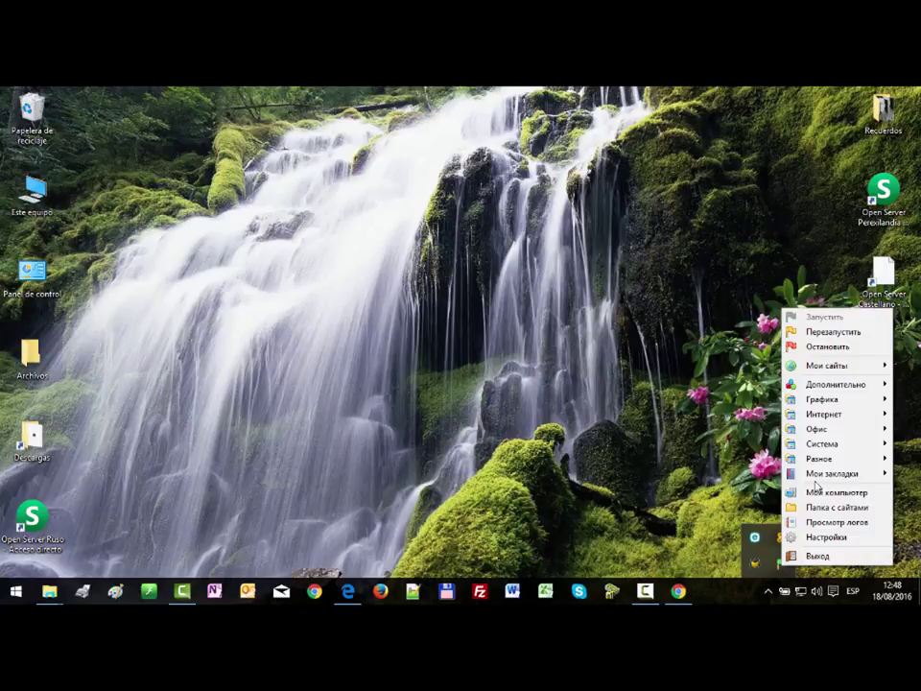
{"action": "mouse_move", "coordinate": [50, 589]}
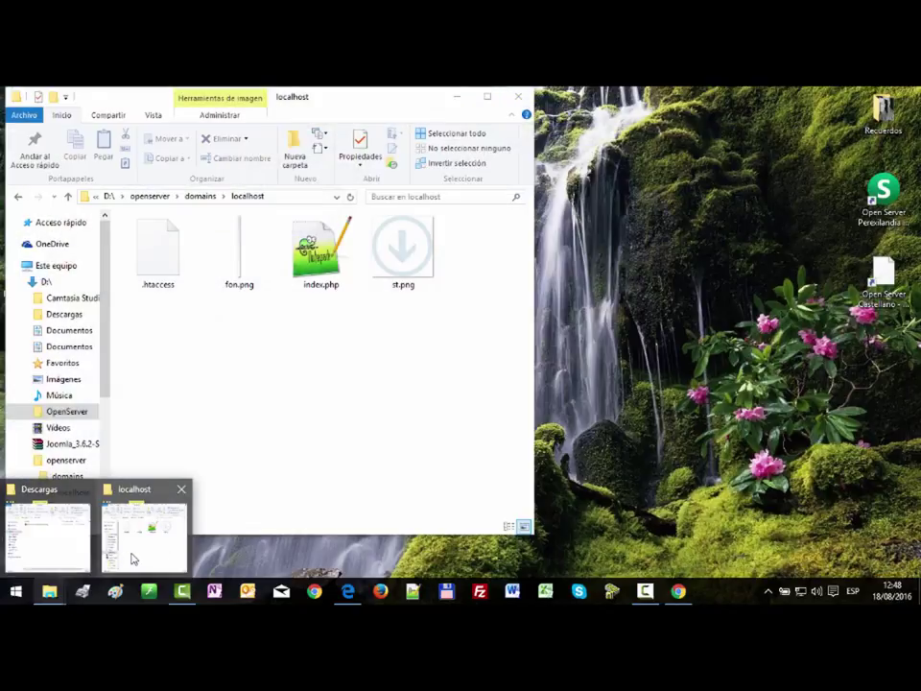
{"action": "left_click", "coordinate": [131, 554]}
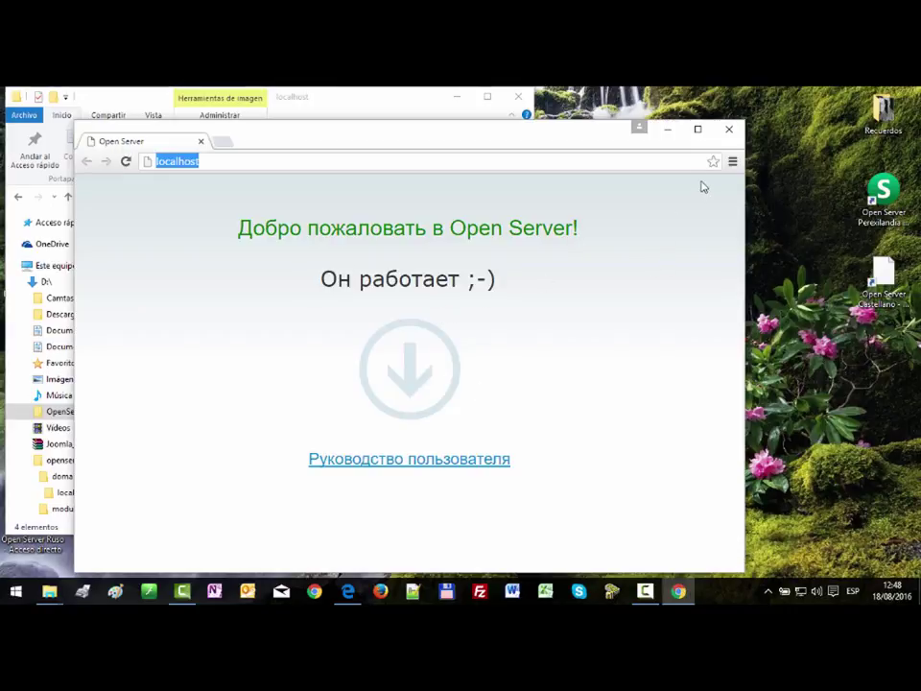
{"action": "left_click", "coordinate": [666, 129]}
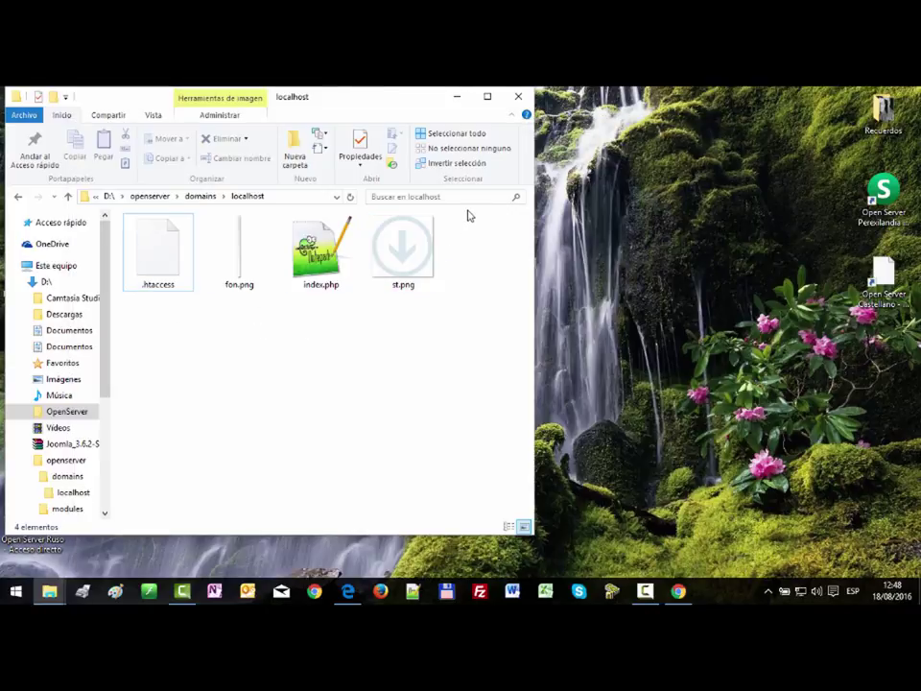
{"action": "left_click", "coordinate": [458, 100]}
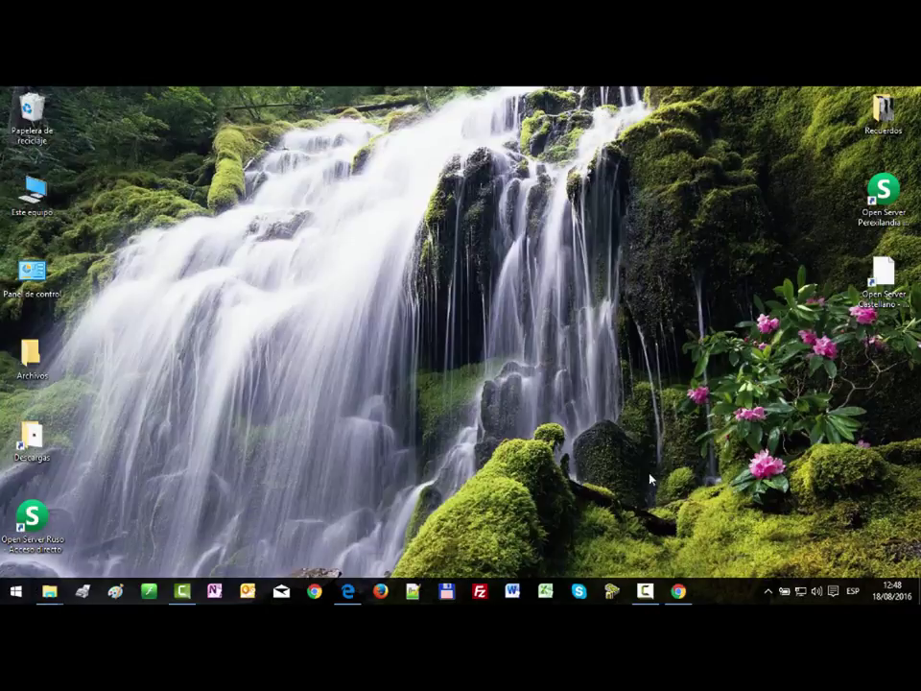
{"action": "left_click", "coordinate": [679, 591]}
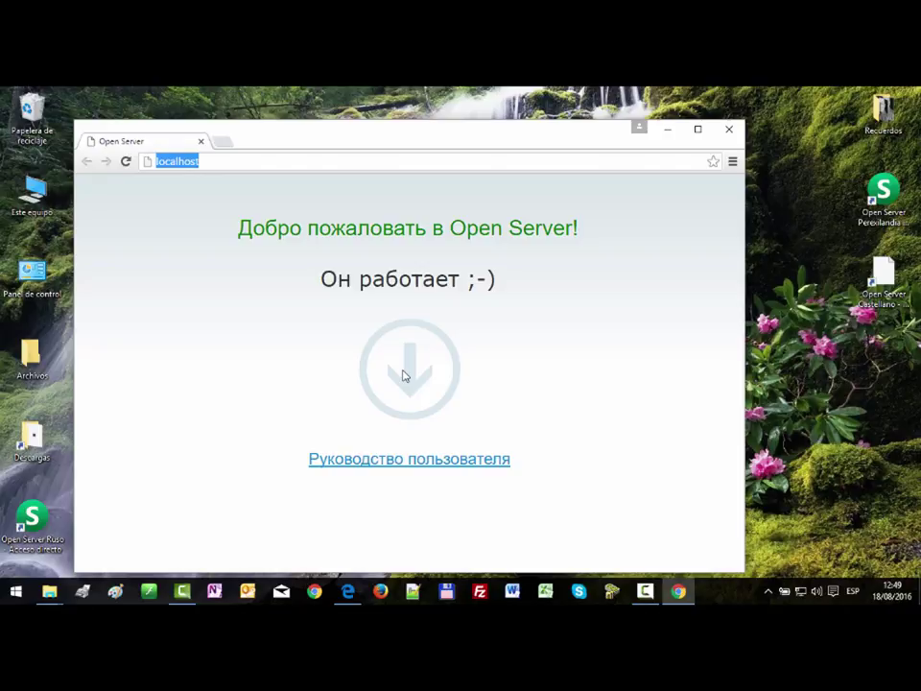
{"action": "left_click", "coordinate": [668, 128]}
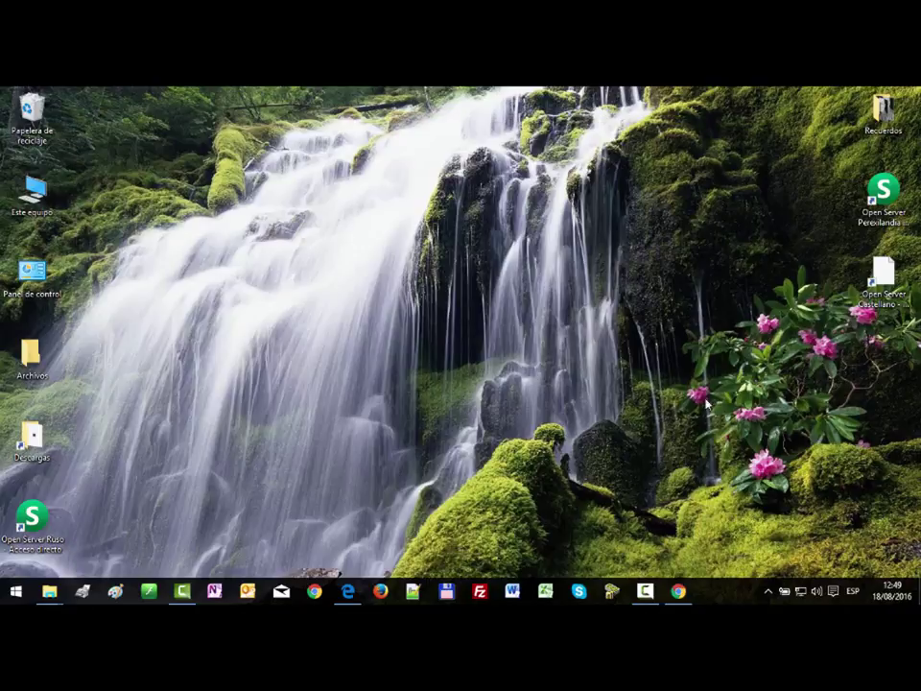
Step: Bring up Open Server's additional tools (Дополнительно)
{"action": "left_click", "coordinate": [768, 592]}
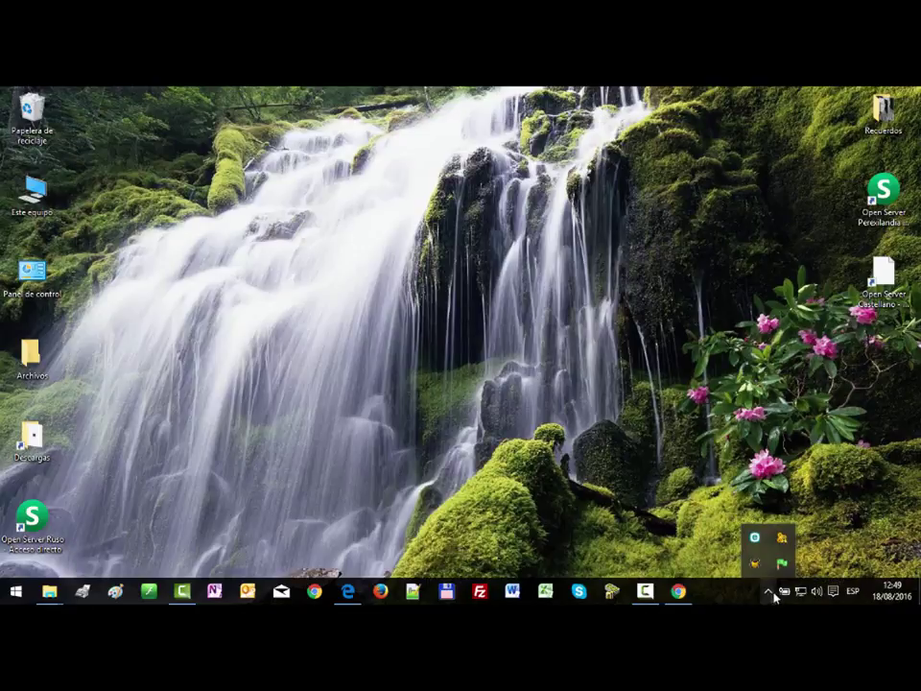
{"action": "right_click", "coordinate": [778, 567]}
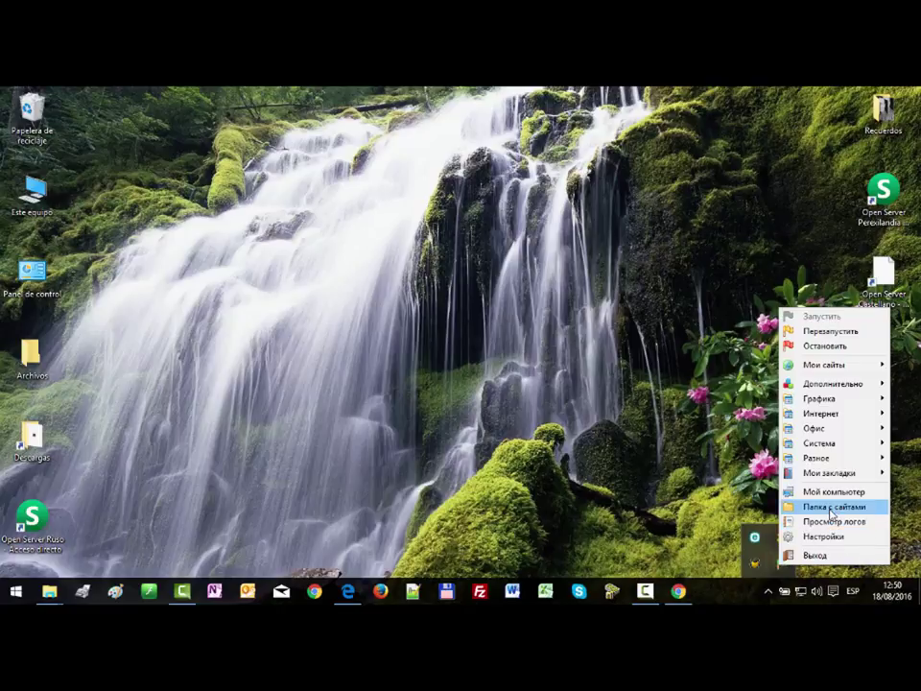
{"action": "mouse_move", "coordinate": [831, 390]}
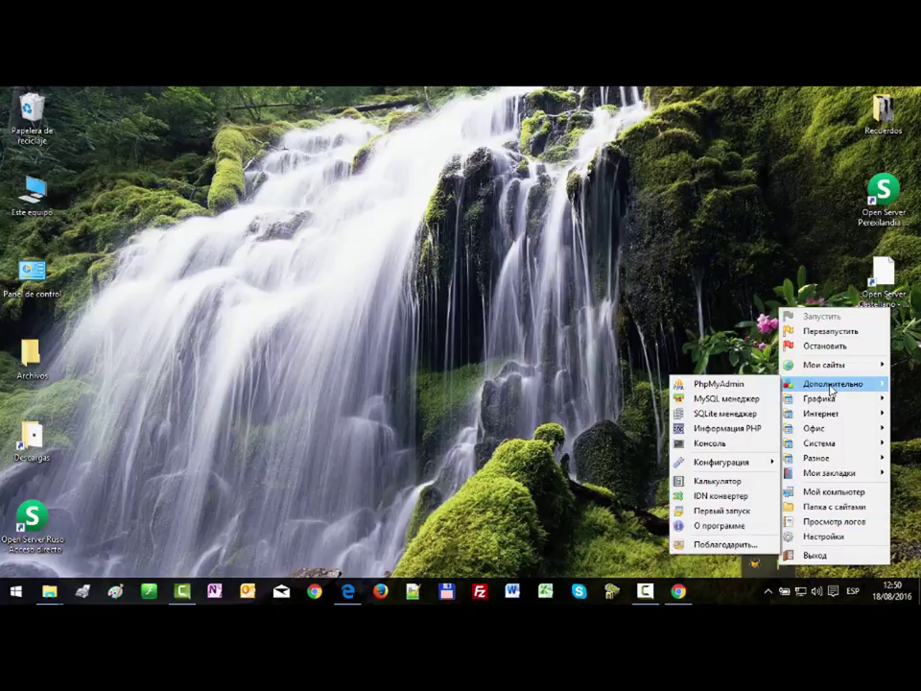